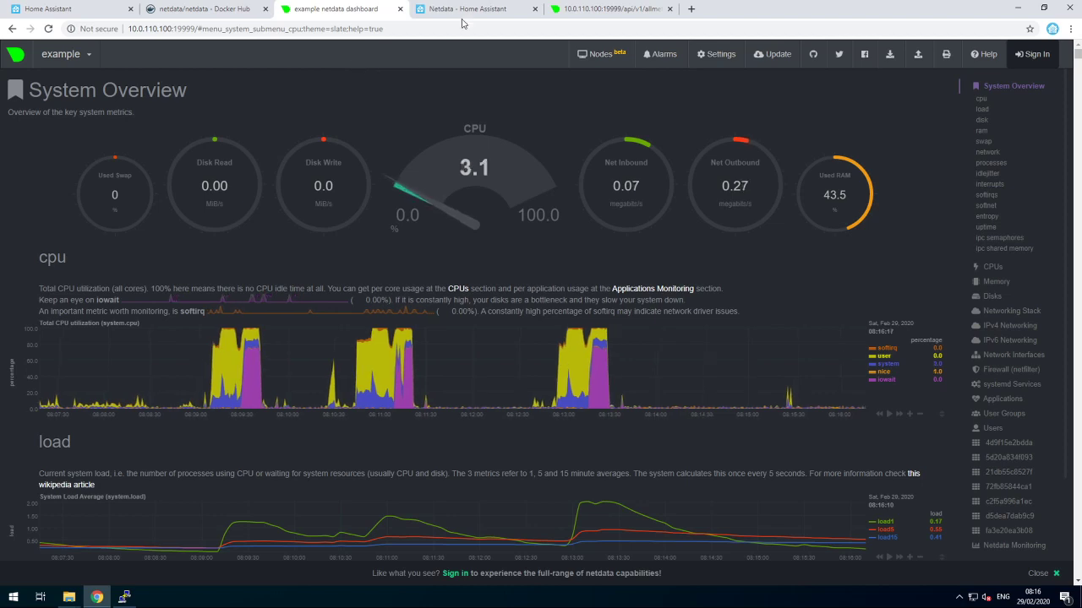
Check the Netdata integration docs, then bring the SSH terminal up over the Netdata dashboard
click(435, 9)
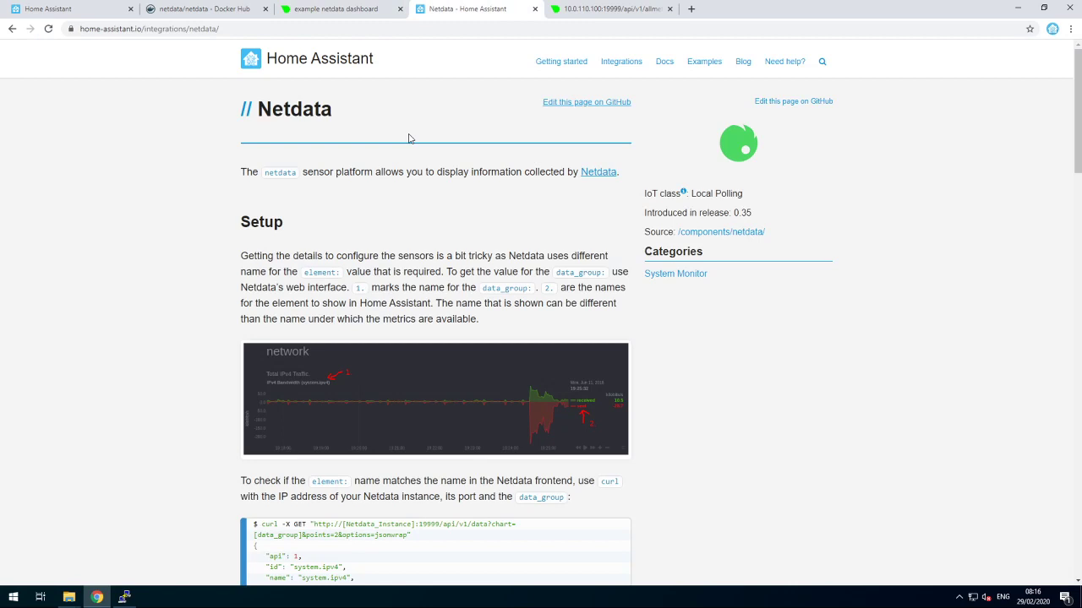
click(345, 13)
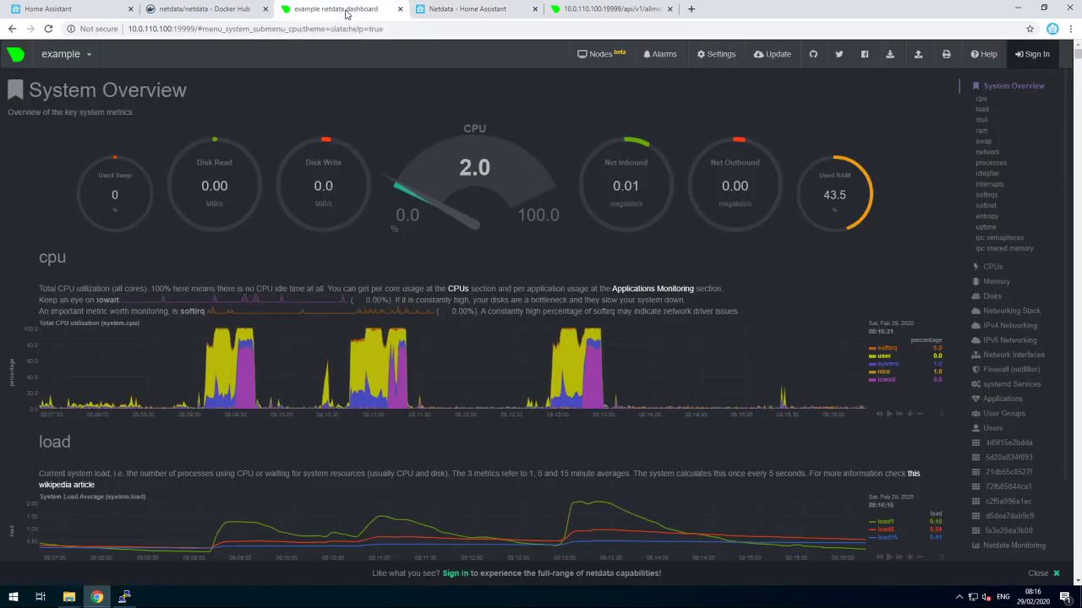
click(125, 598)
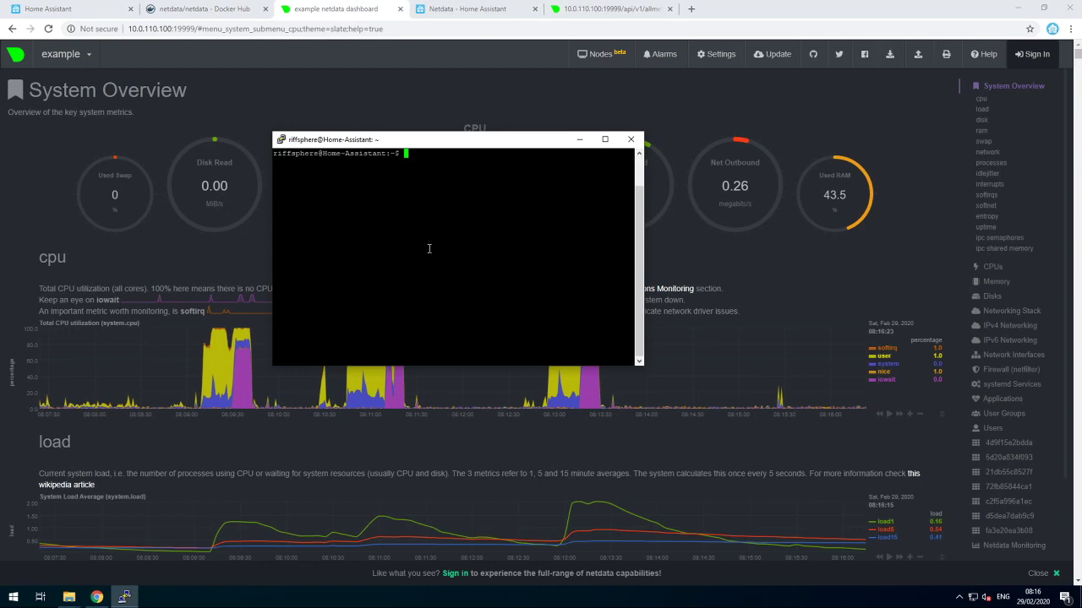
Open docker-compose.yaml from the home folder in nano
text(cd )
text(~)
key(Return)
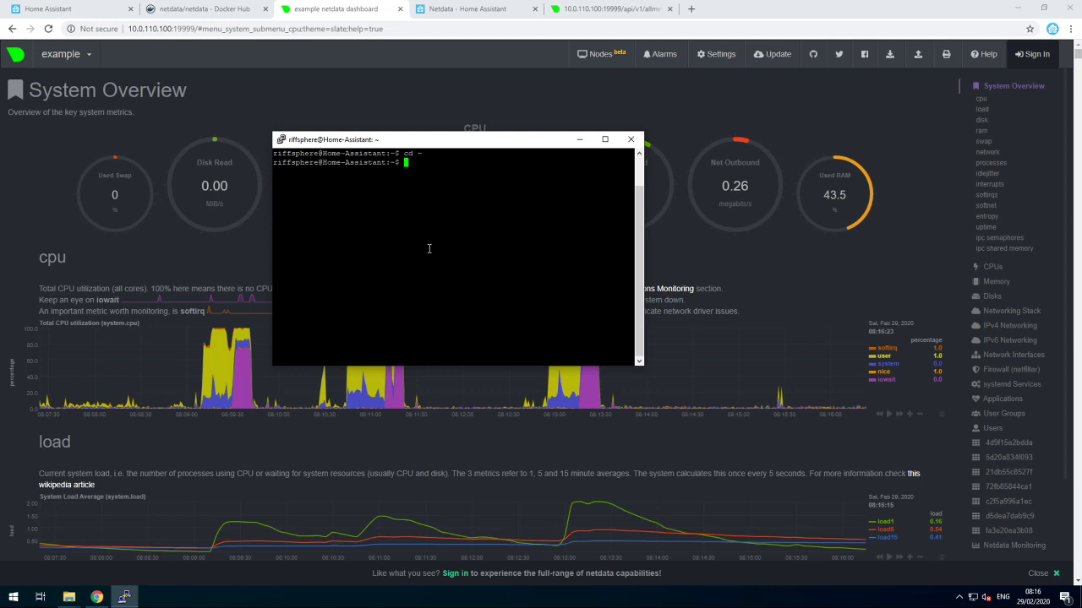
text(nano doc)
key(Tab)
key(Return)
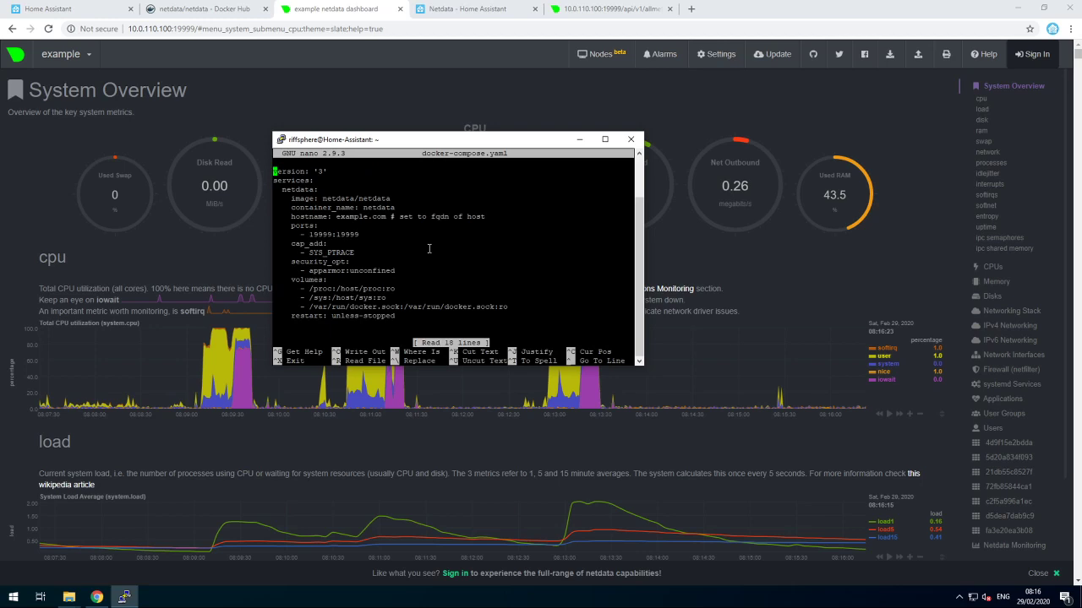
Review the netdata service definition, then save the file and exit nano
key(Down)
key(Up)
key(Down)
key(Up)
key(Down)
key(Down)
key(Down)
key(Down)
key(Down)
key(Up)
key(Up)
key(Up)
key(Down)
key(Down)
key(Down)
key(Down)
key(Down)
key(Down)
key(Down)
key(Down)
key(Down)
key(Down)
key(Down)
key(Down)
key(Down)
key(Down)
key(Down)
key(Down)
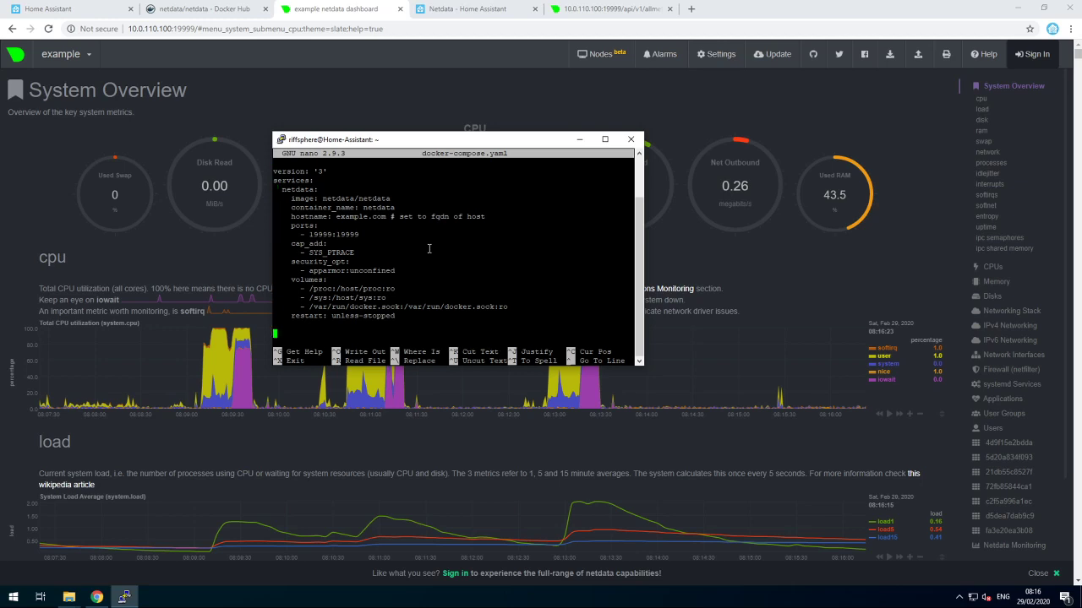
key(BackSpace)
key(ctrl+o)
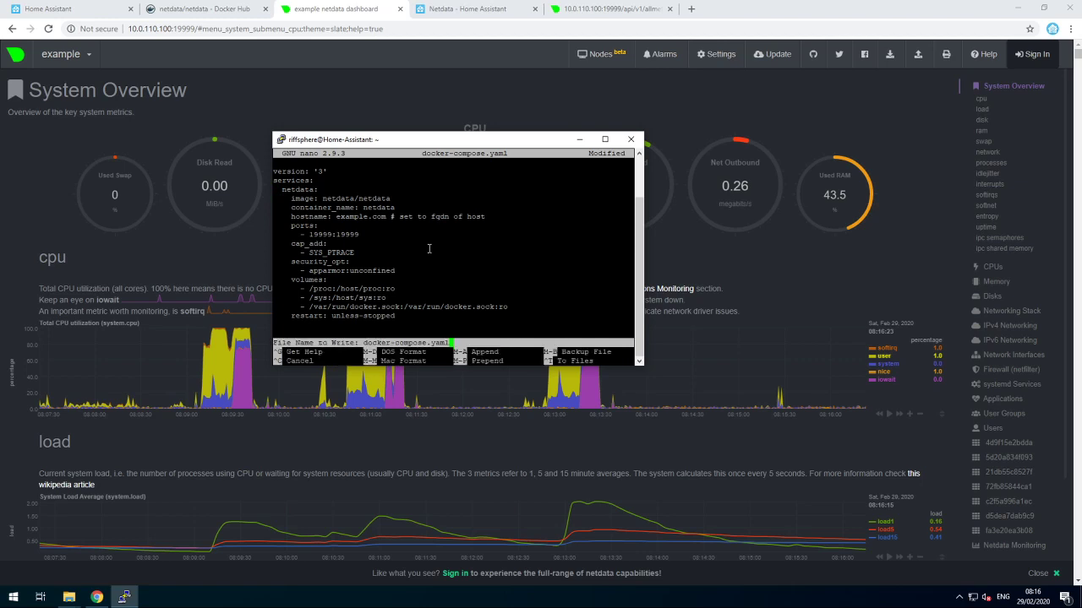
key(Return)
key(ctrl+x)
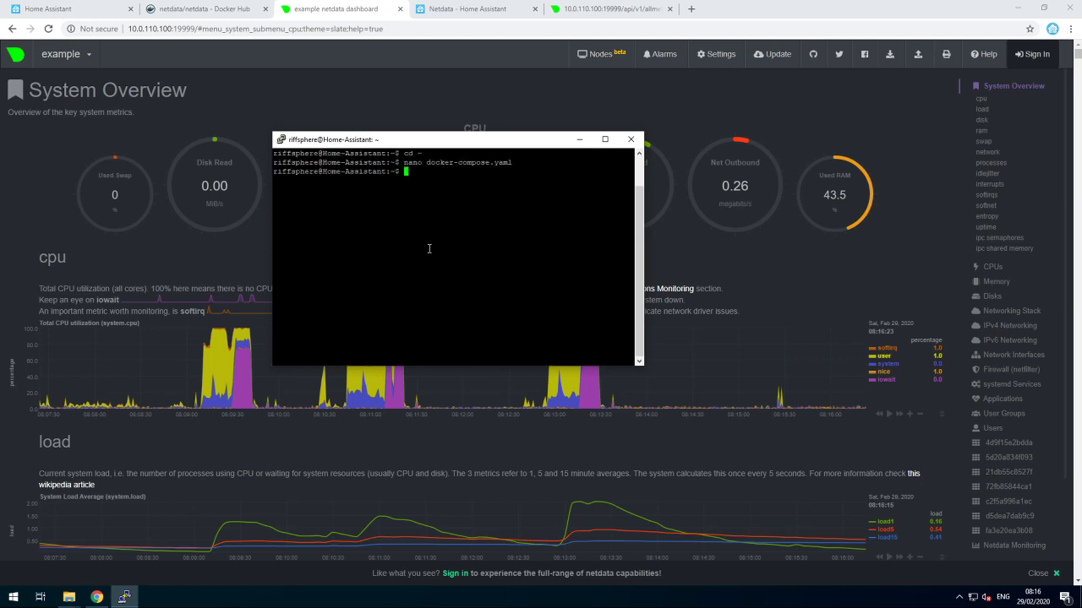
Run docker-compose up -d netdata, which reports netdata is up-to-date
text(docker-compose up -d netdata)
key(Return)
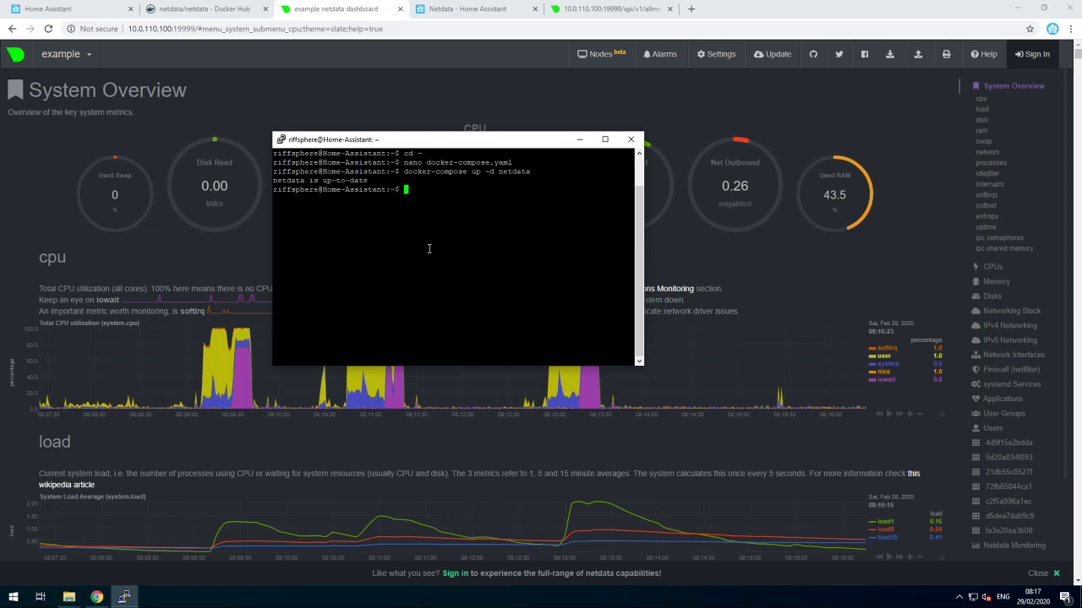
Check the Netdata dashboard's address and port against the allmetrics JSON page
click(335, 15)
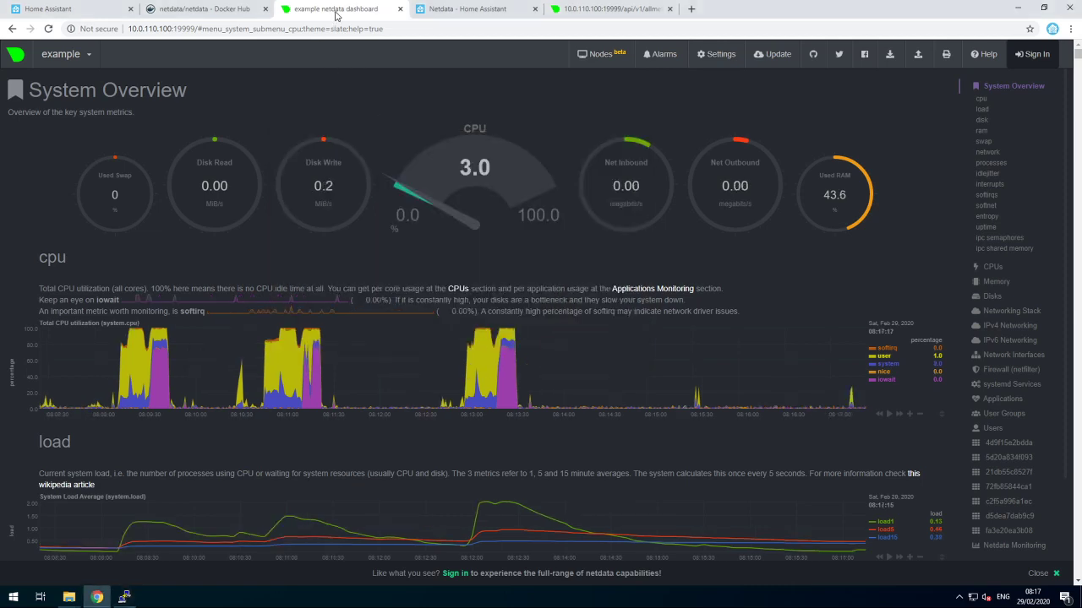
mouse_move(195, 29)
mouse_down()
mouse_move(124, 29)
mouse_move(186, 32)
mouse_up()
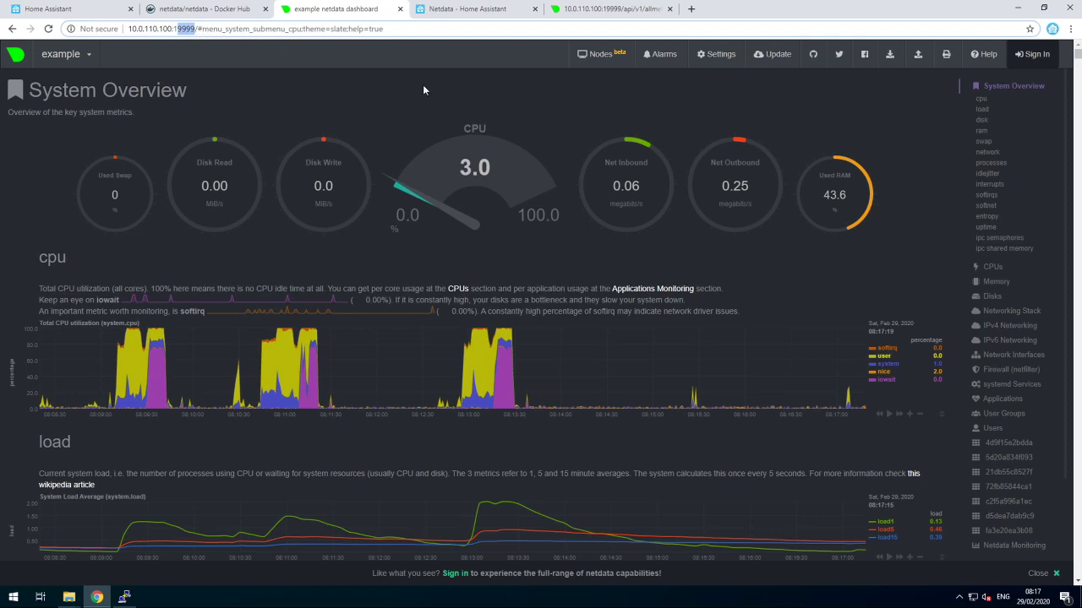
click(445, 89)
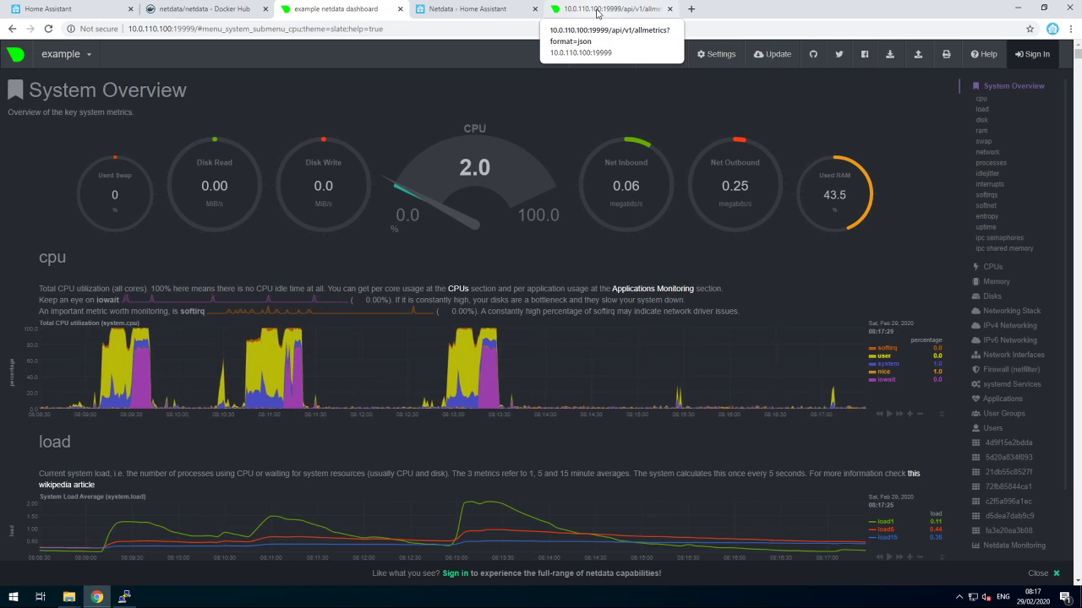
click(598, 11)
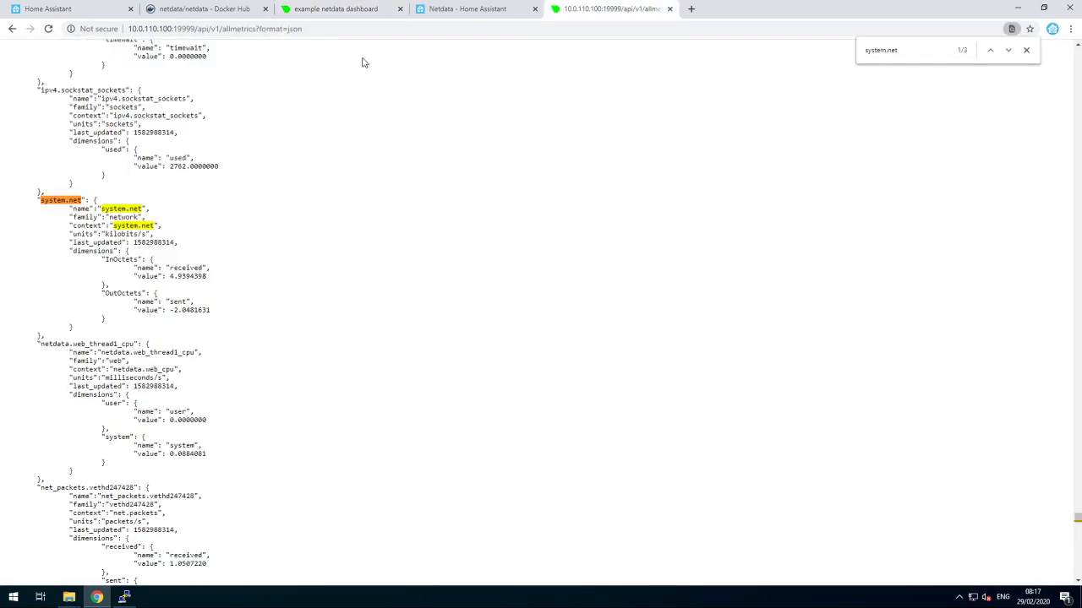
click(351, 14)
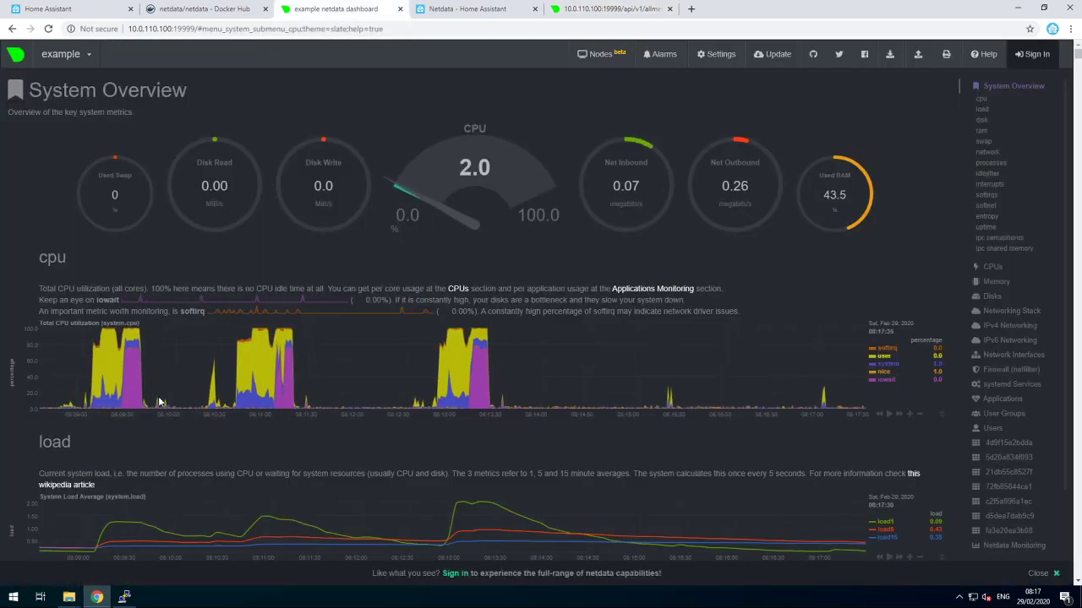
Compare dashboard chart ids like system.cpu, then find system.net's OutOctets sent value on allmetrics
drag(103, 323, 139, 324)
click(109, 493)
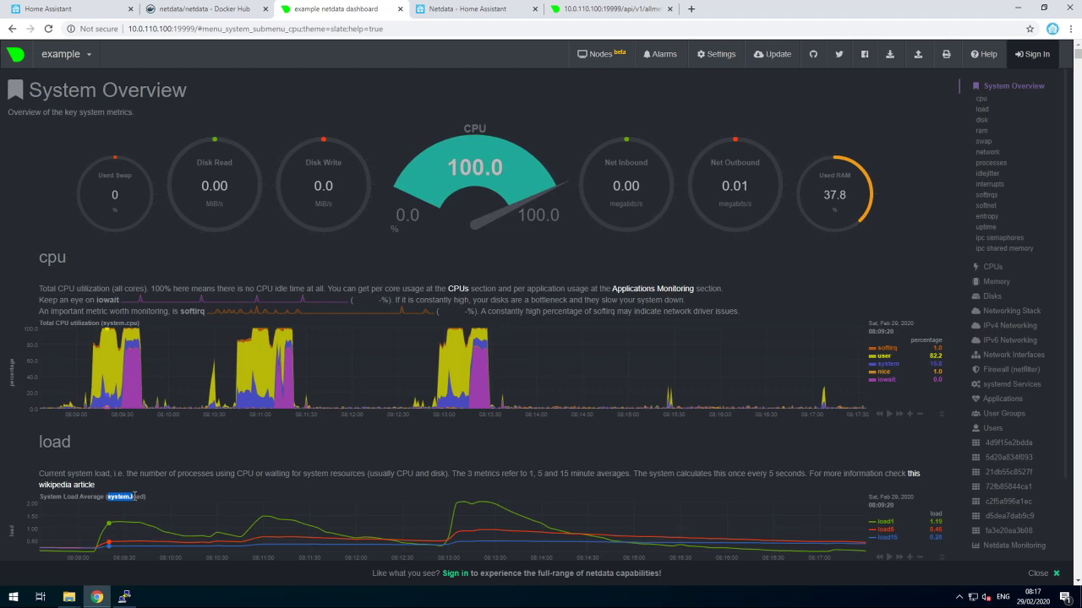
scroll(102, 423, down, 3)
drag(92, 414, 38, 415)
click(628, 14)
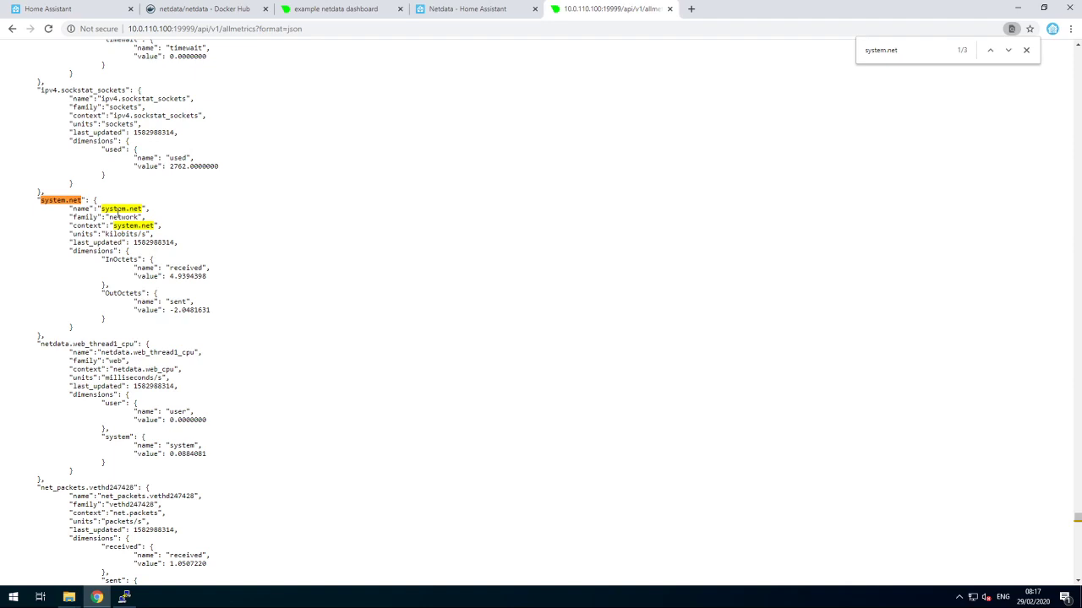
drag(218, 317, 199, 305)
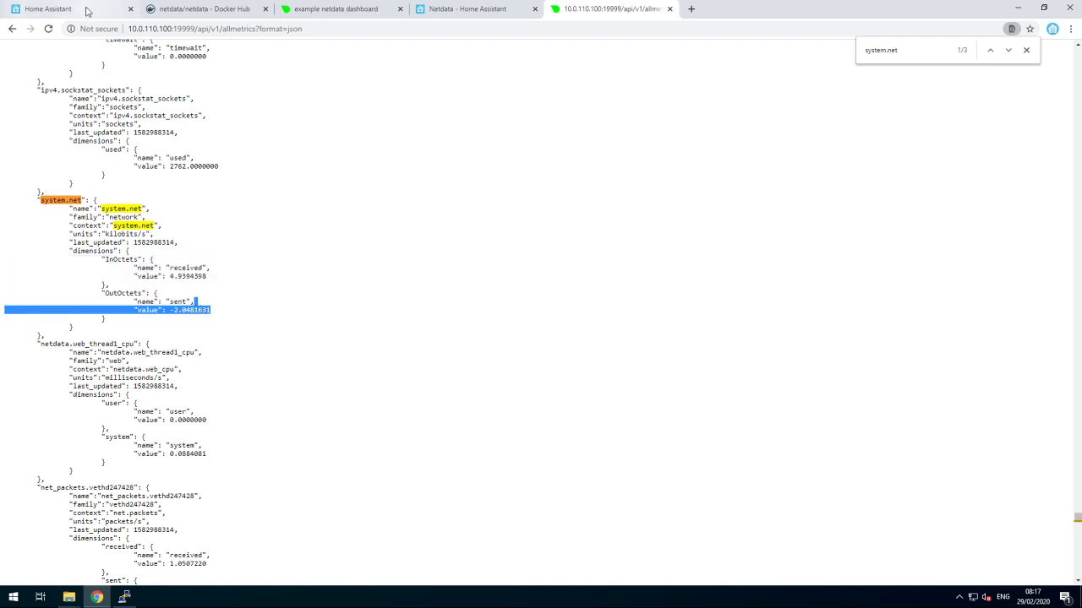
click(84, 10)
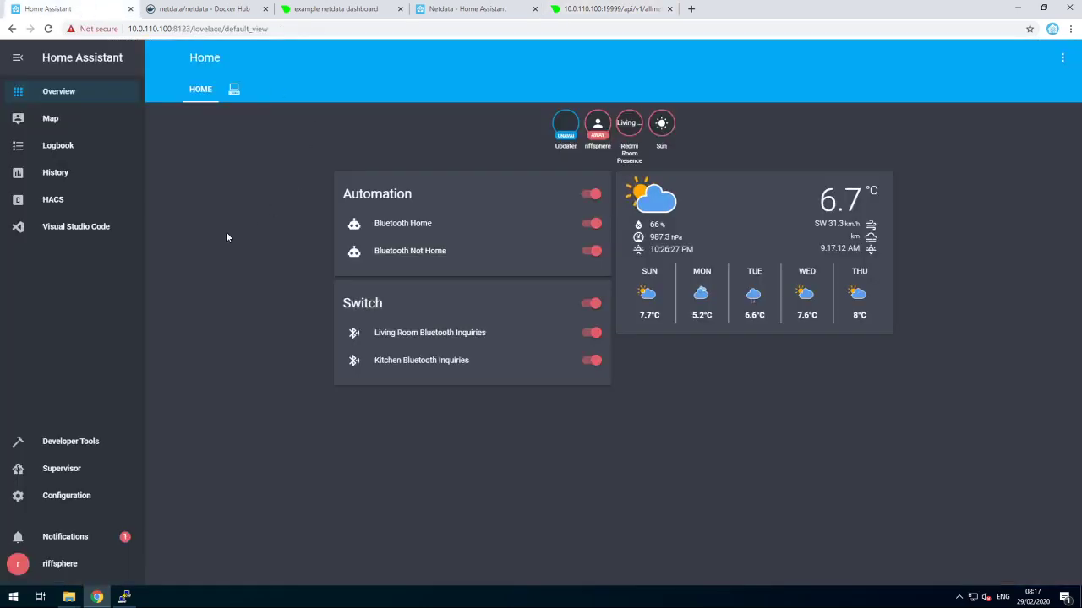
click(75, 230)
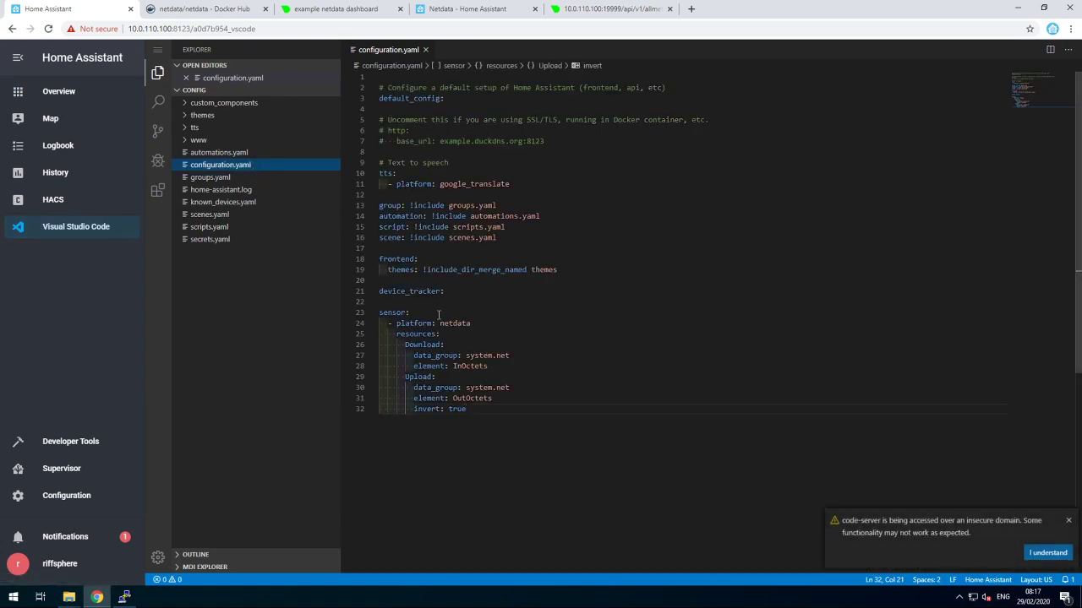
drag(412, 313, 375, 336)
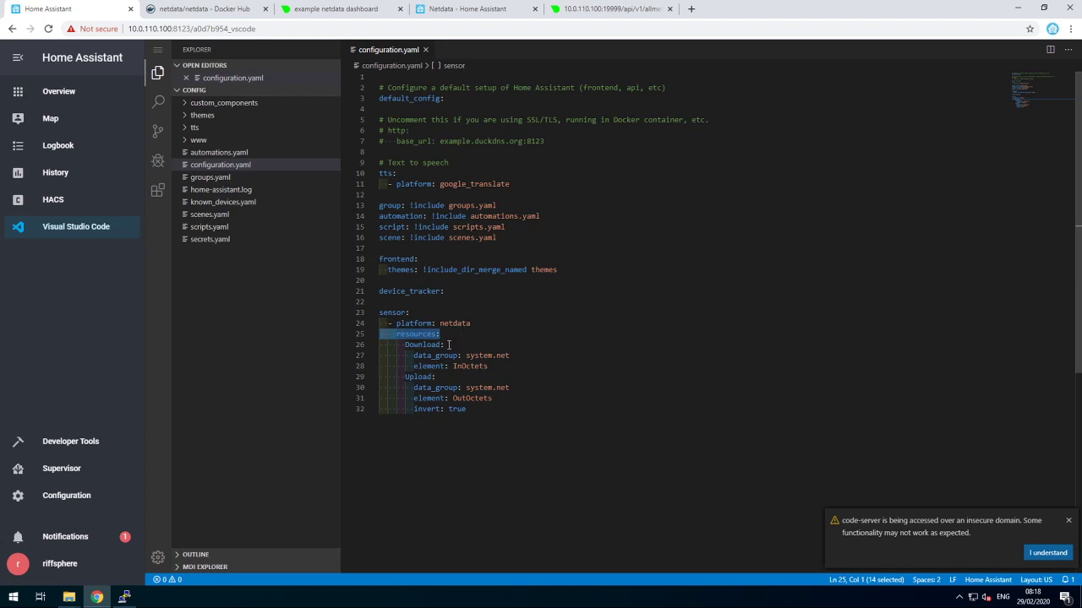
drag(450, 345, 407, 345)
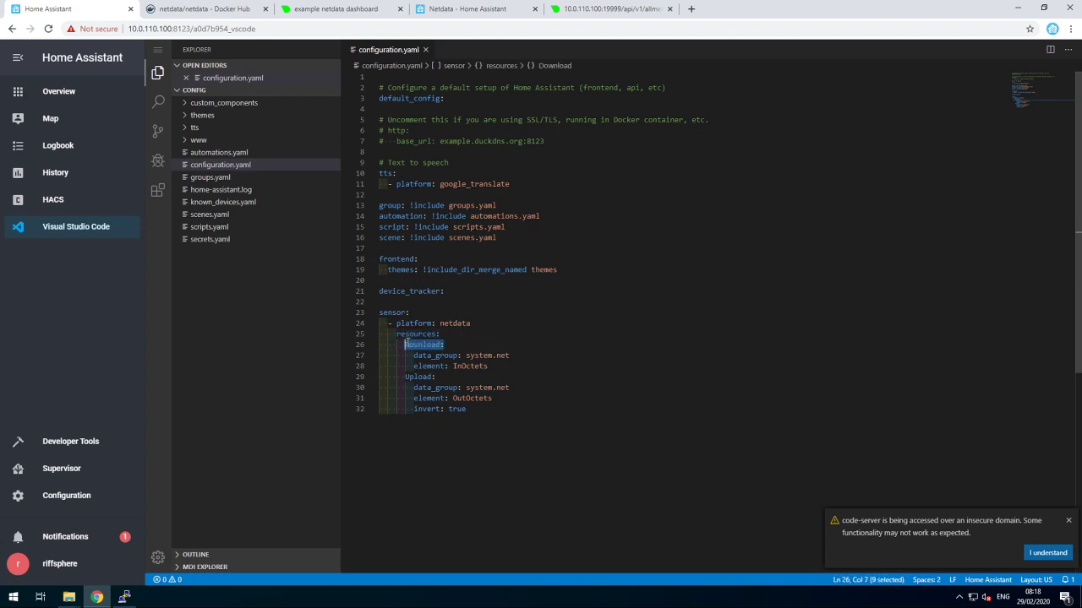
click(463, 345)
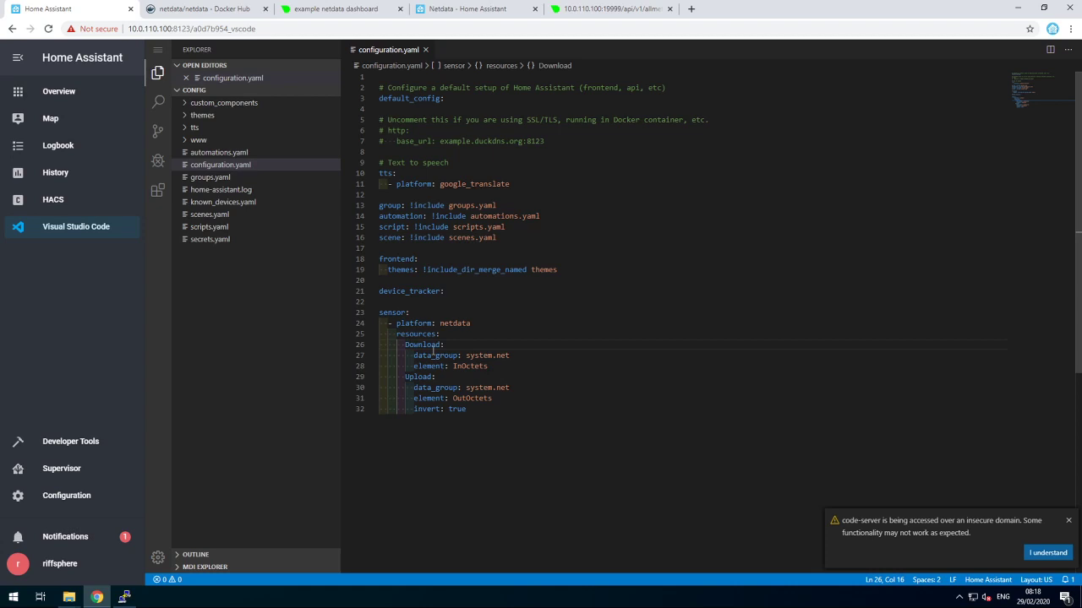
drag(414, 356, 511, 355)
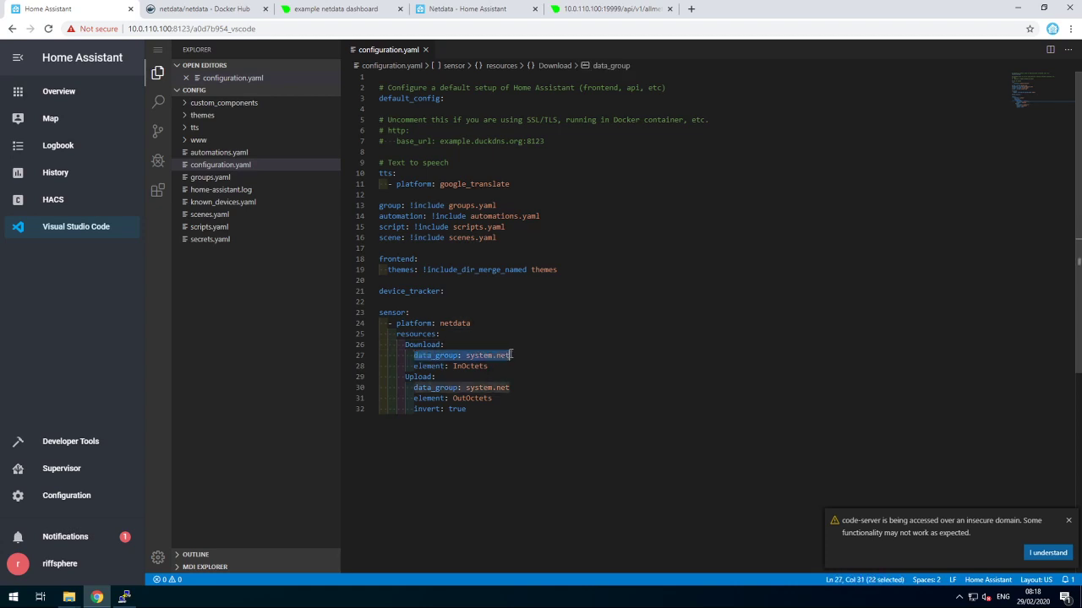
click(605, 10)
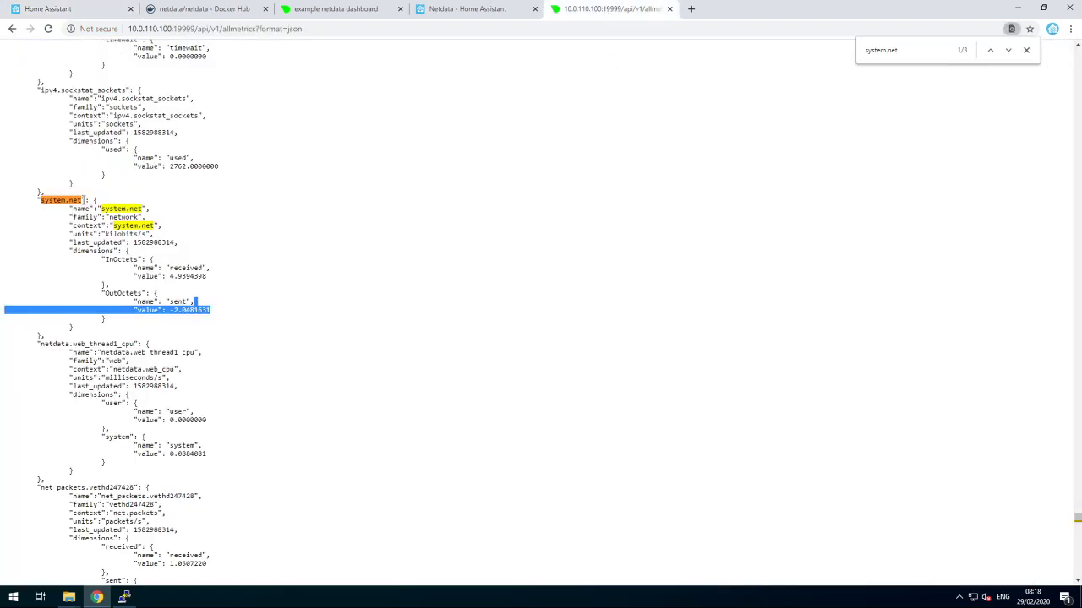
drag(40, 199, 81, 200)
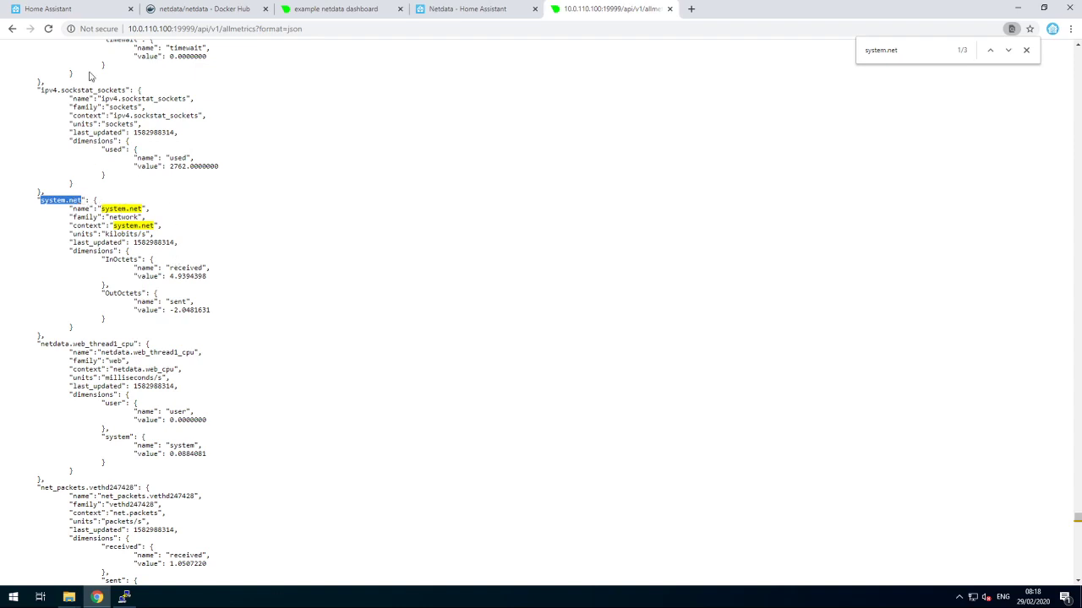
Match the Download sensor's InOctets element to the system.net InOctets and OutOctets dimensions
click(81, 12)
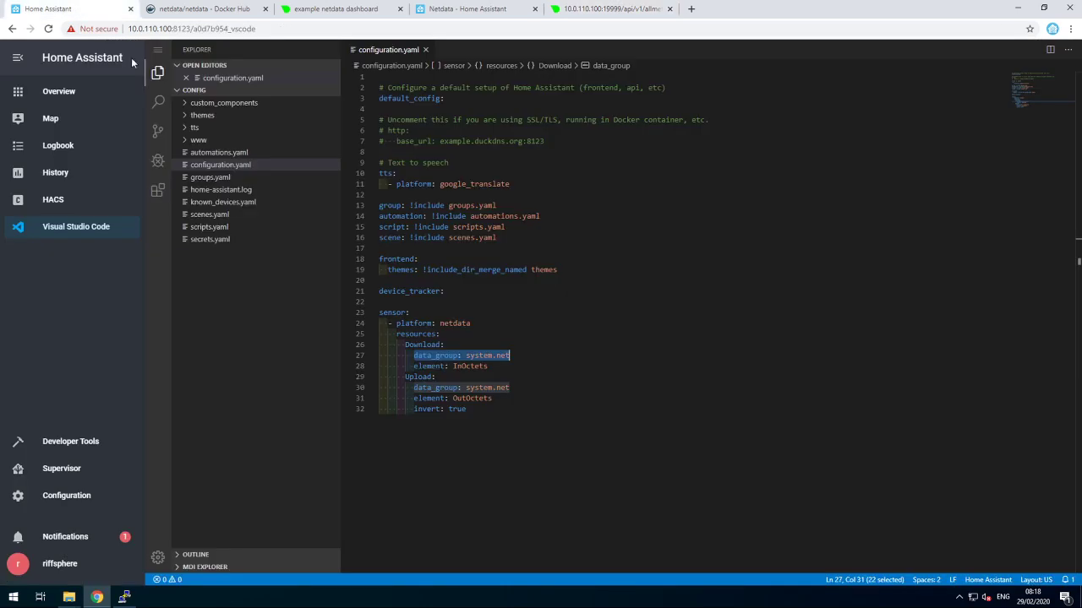
double_click(454, 366)
click(601, 15)
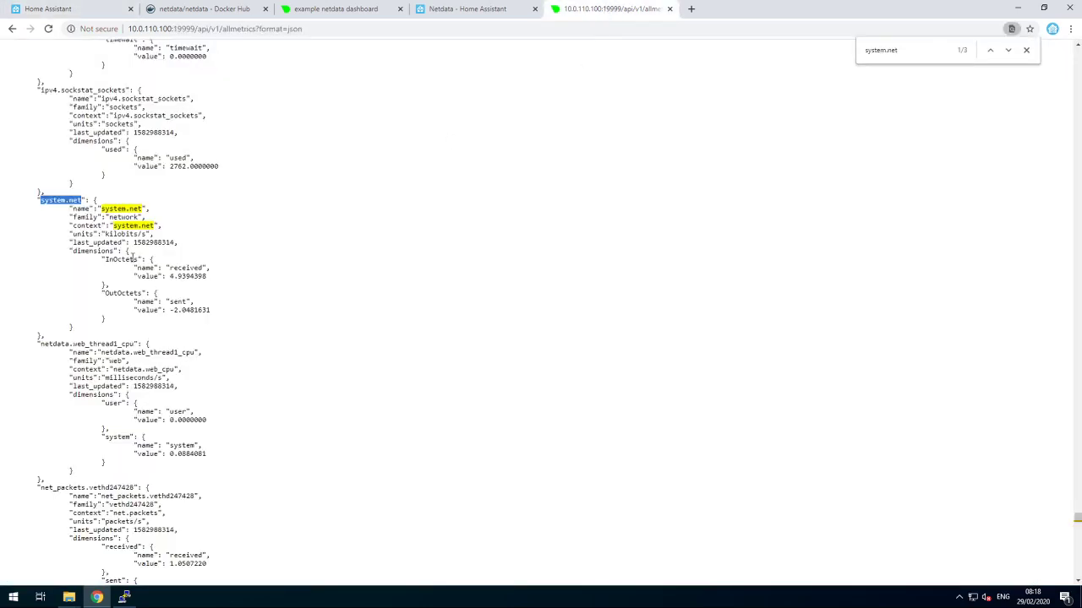
drag(105, 259, 140, 257)
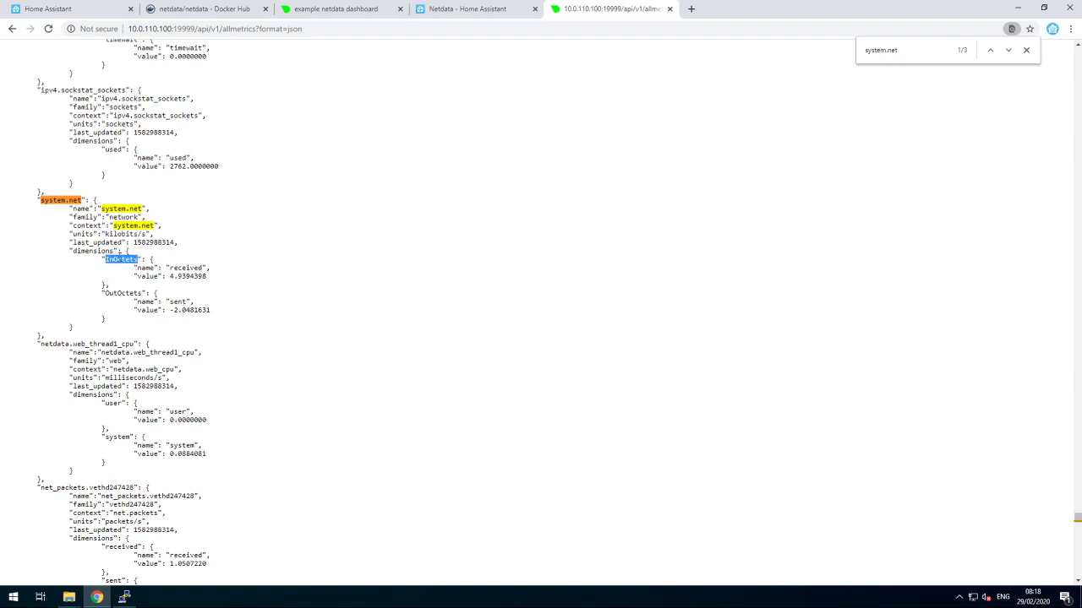
click(120, 281)
triple_click(113, 293)
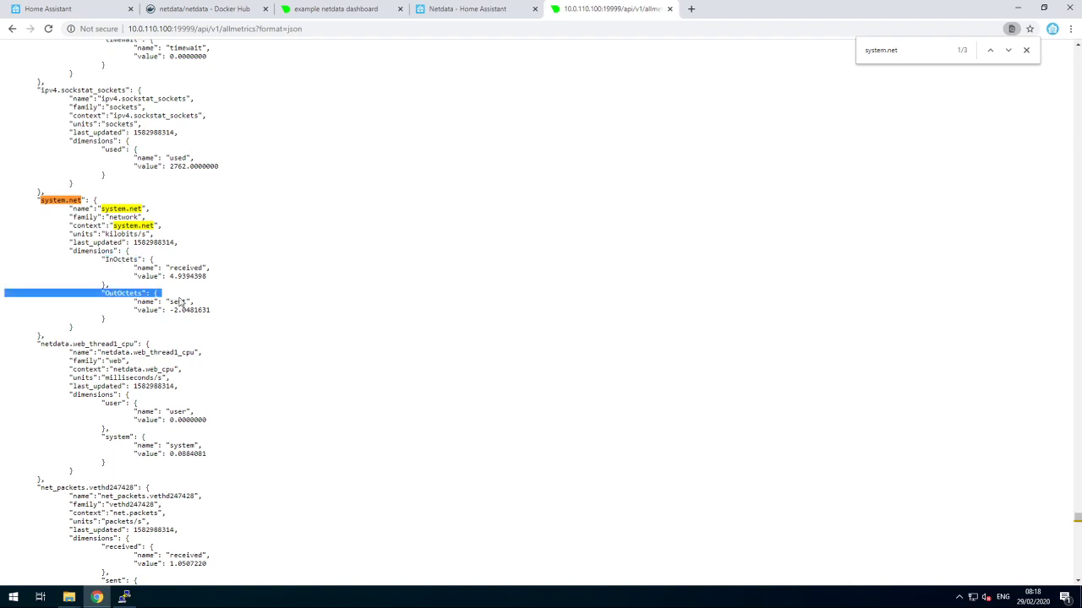
click(222, 304)
Confirm the Upload sensor's invert: true corresponds to the negative OutOctets value
click(80, 19)
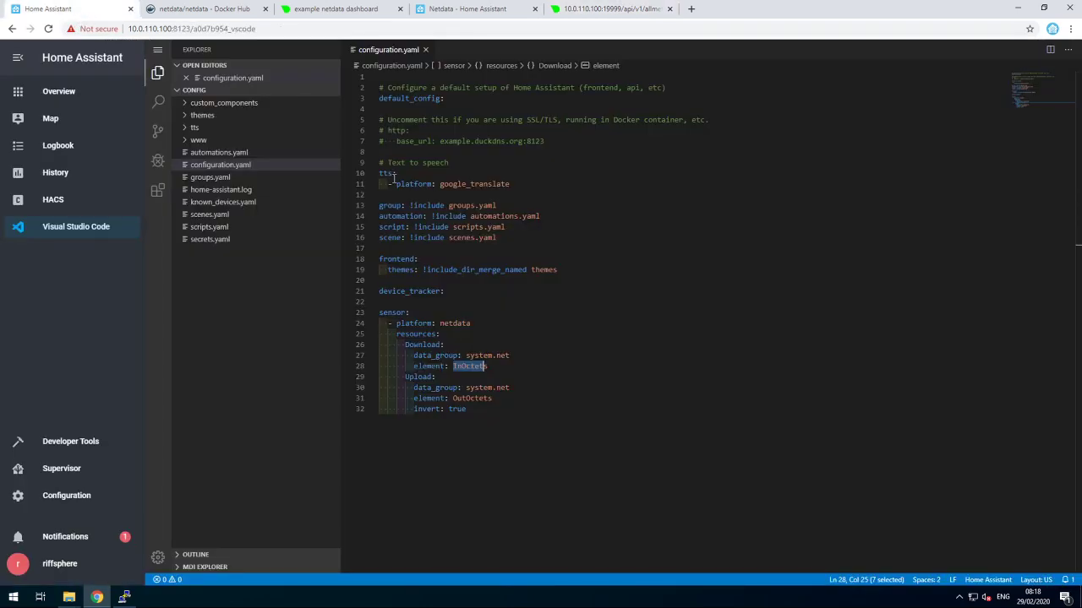
drag(467, 409, 415, 404)
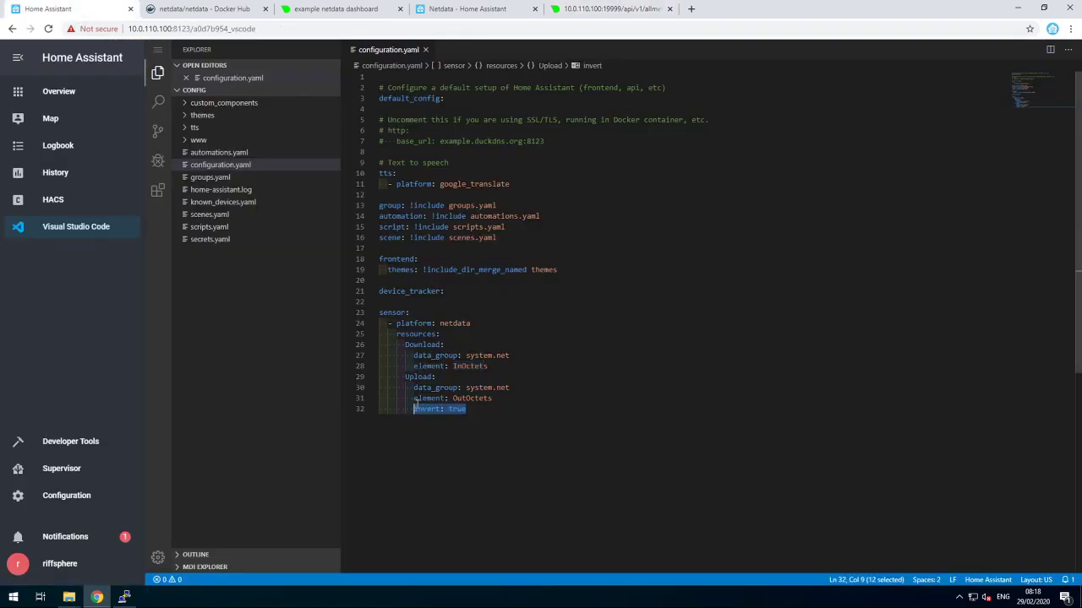
click(611, 10)
drag(219, 317, 175, 313)
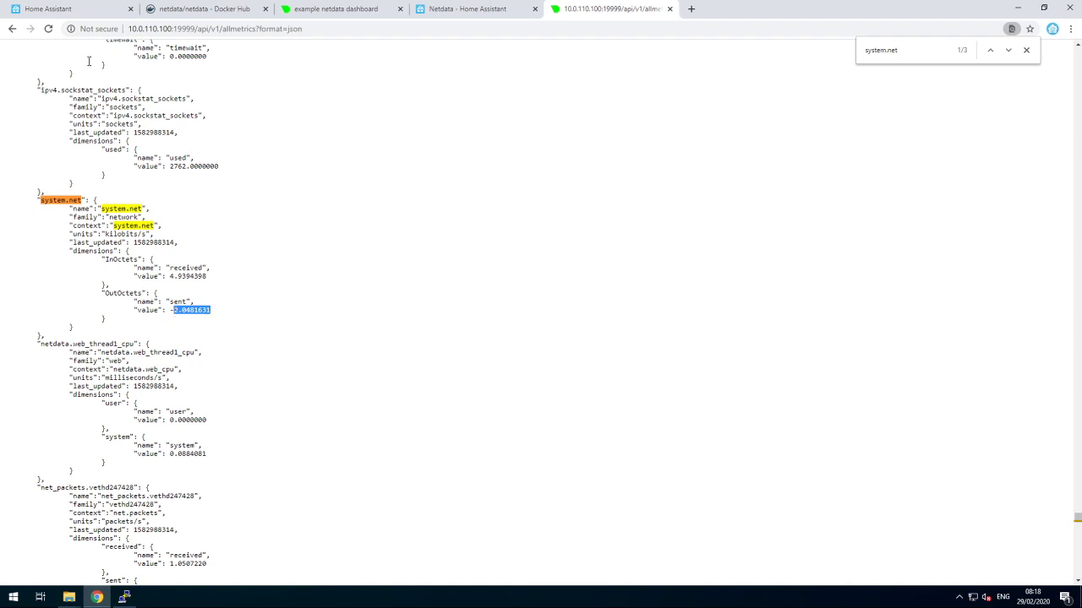
click(87, 10)
click(490, 417)
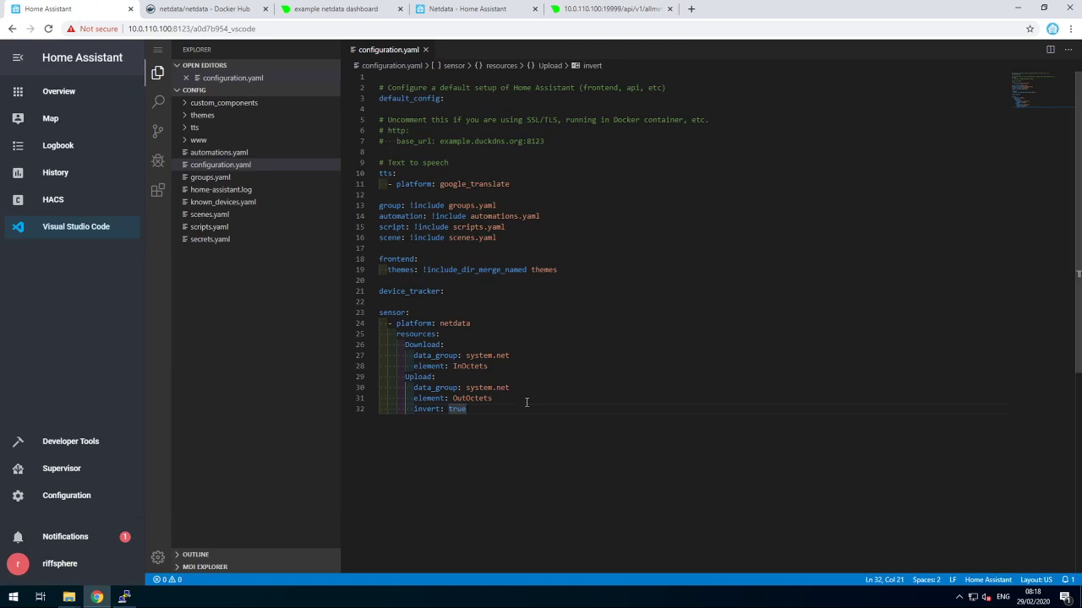
Run CHECK CONFIG from Configuration > Server Controls, then go back to the Overview dashboard
click(67, 500)
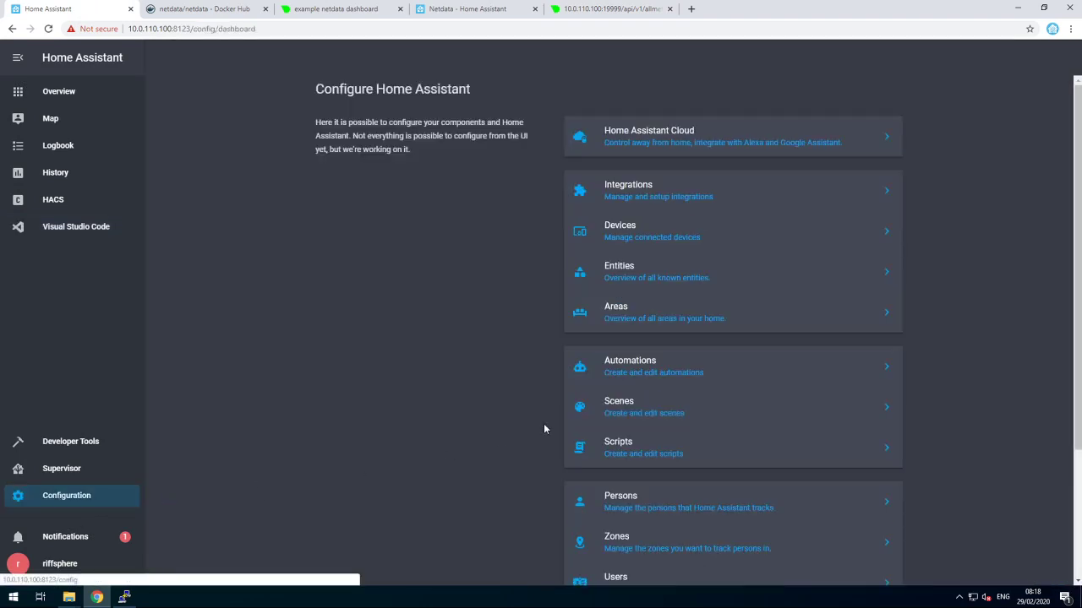
scroll(591, 414, down, 2)
click(632, 505)
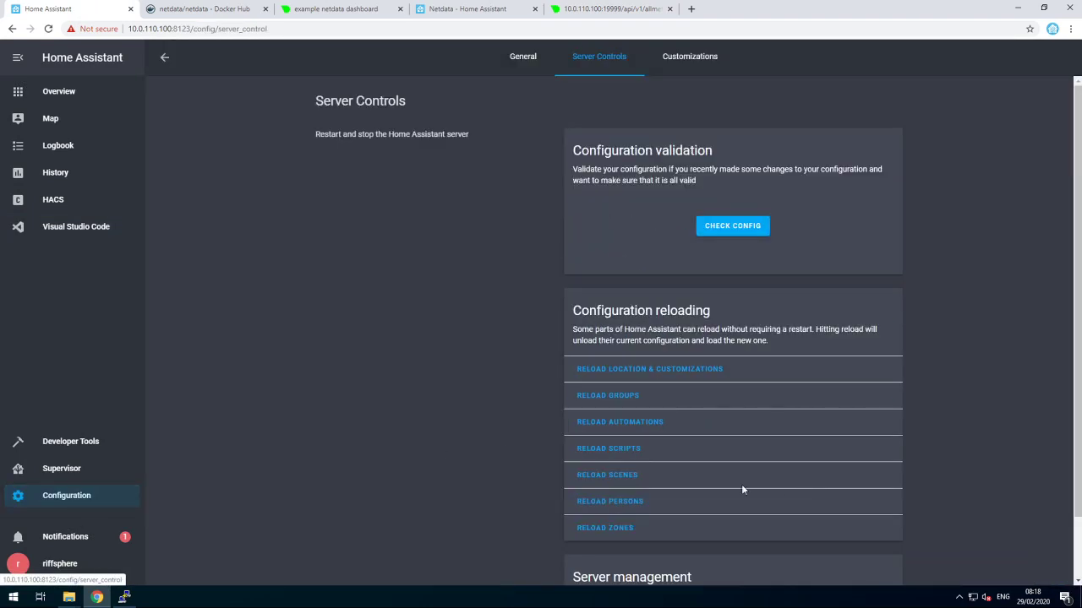
click(727, 233)
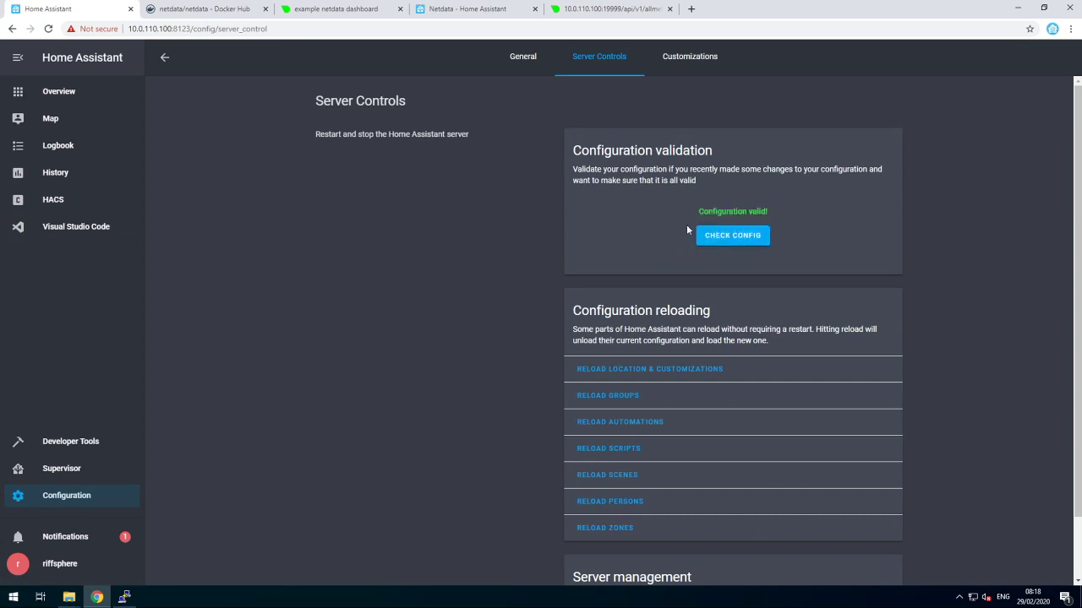
scroll(560, 254, down, 2)
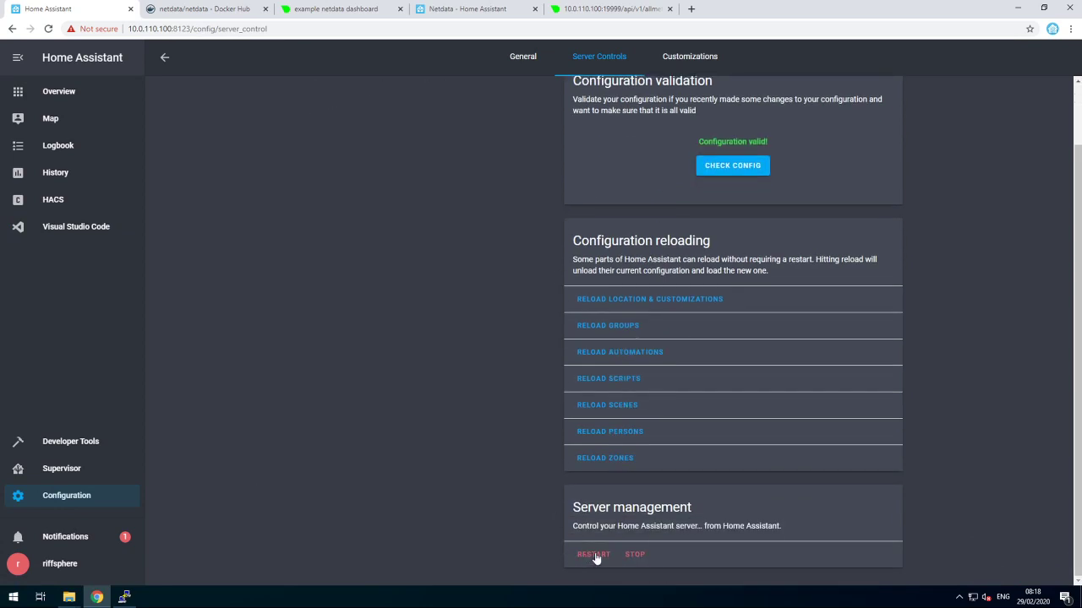
click(68, 91)
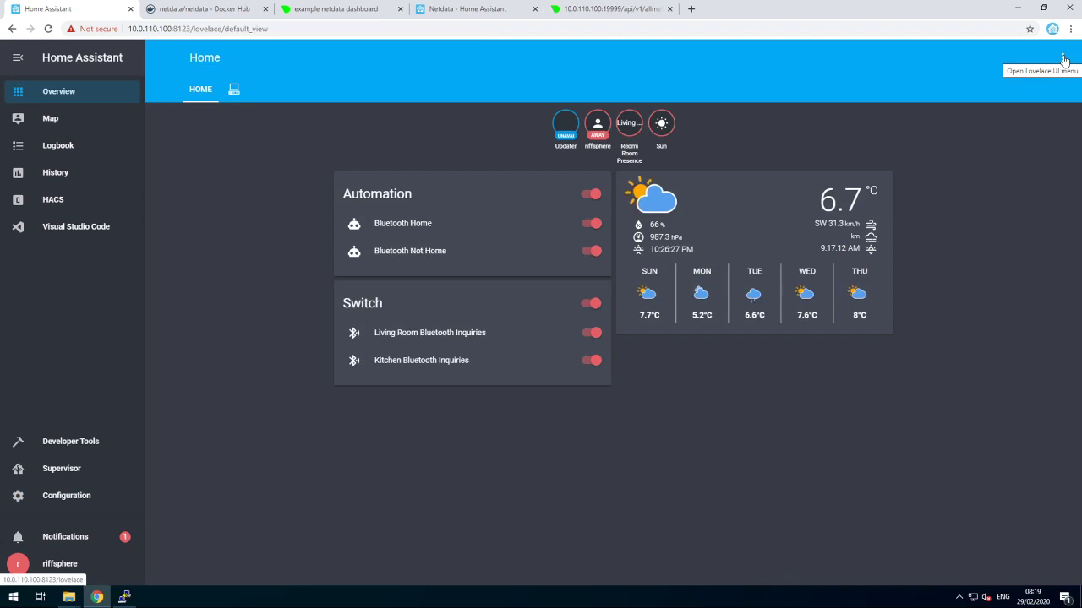
In Configure UI's Unused entities list, select Netdata Download and Netdata Upload
click(1063, 59)
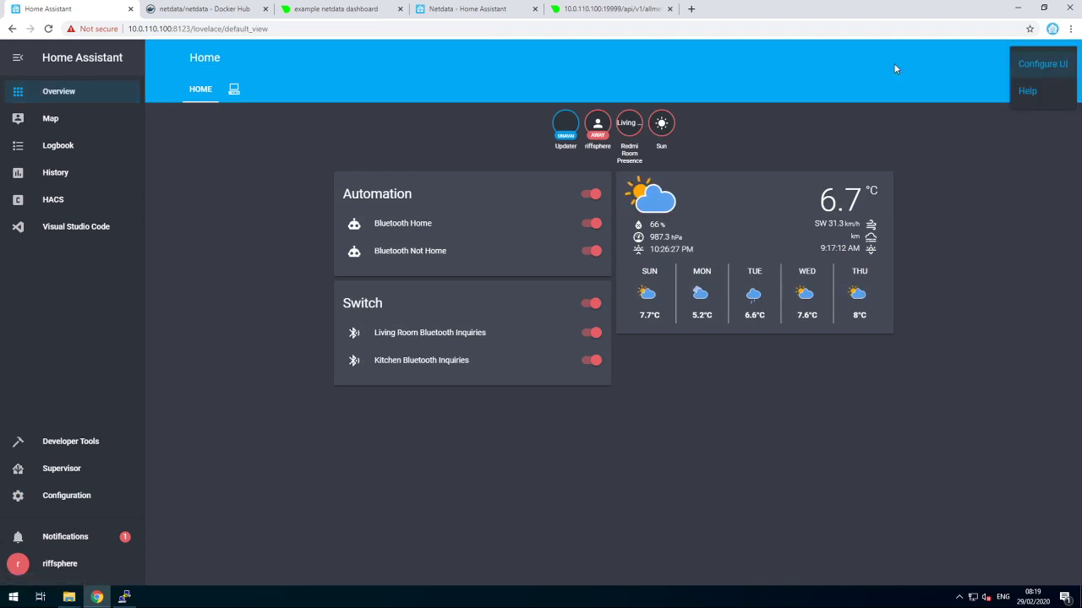
click(1043, 64)
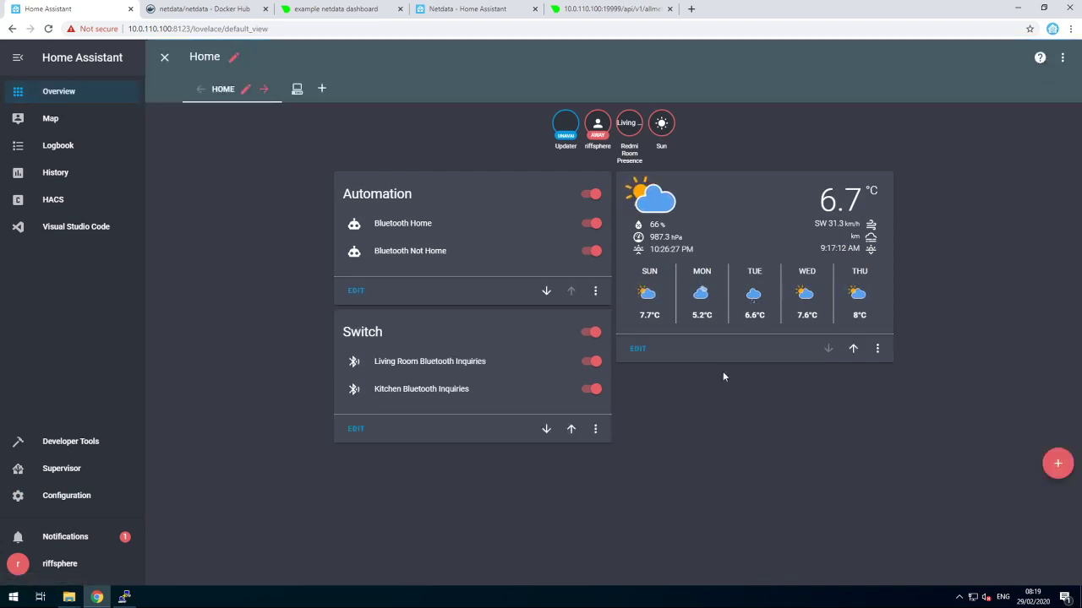
click(1063, 61)
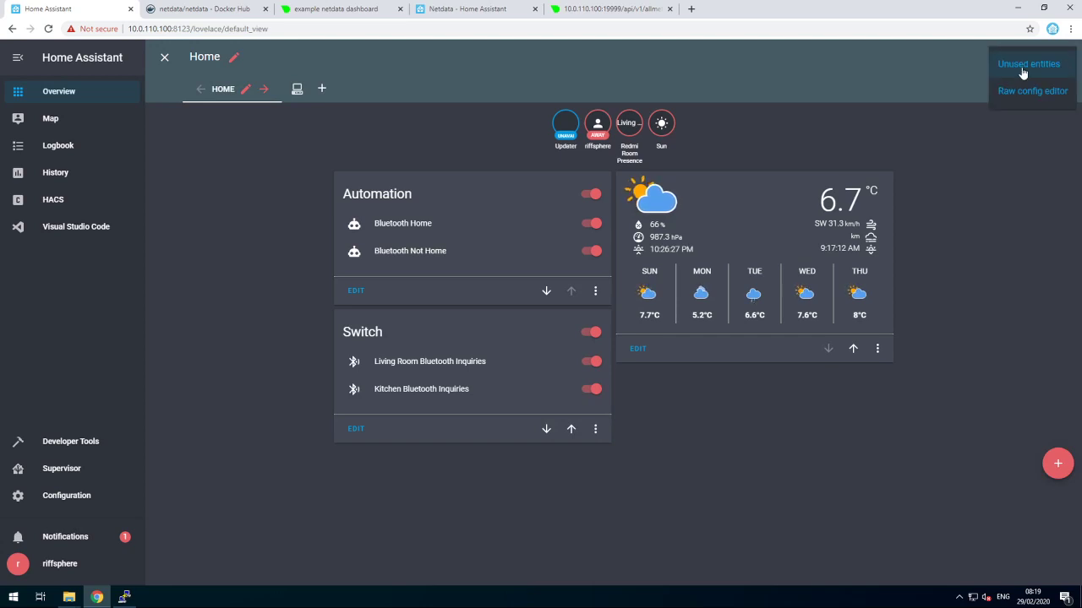
click(1033, 66)
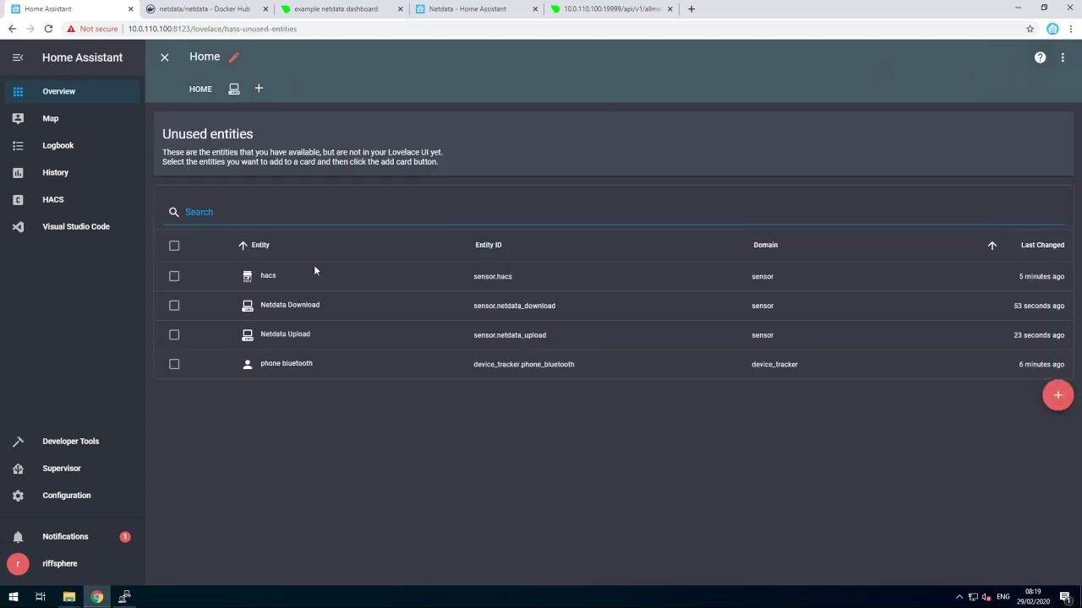
click(173, 307)
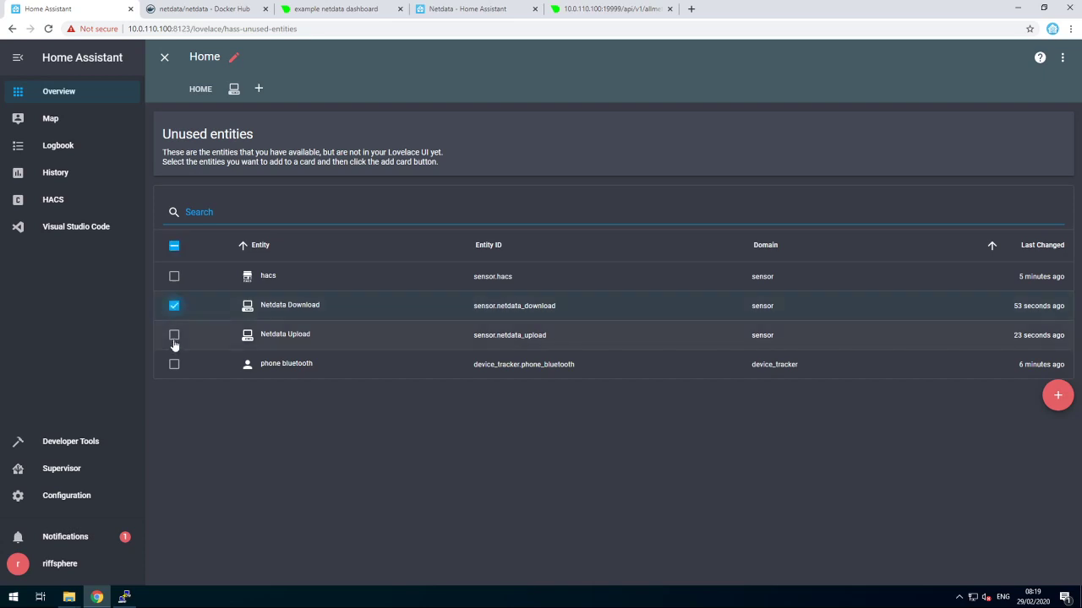
Save a History Graph card of both Netdata sensors on the System view, then display System
click(1058, 395)
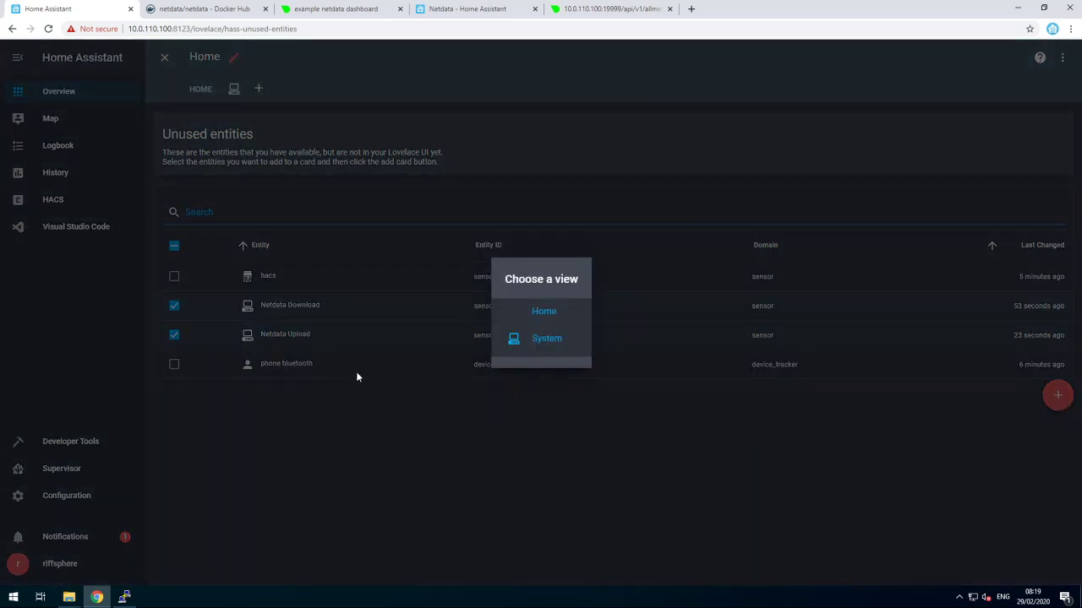
click(548, 342)
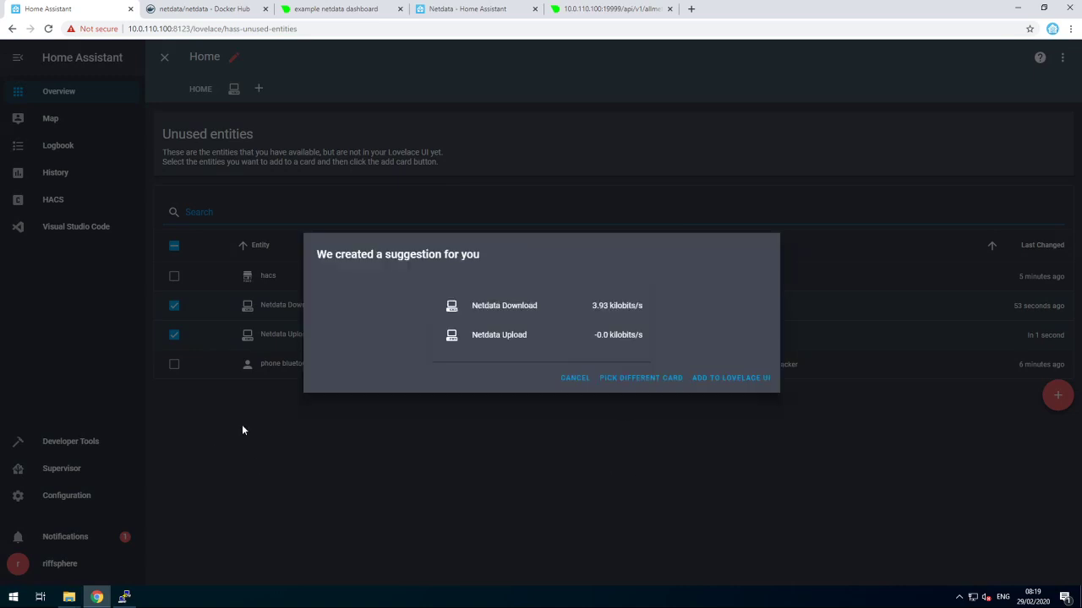
click(641, 378)
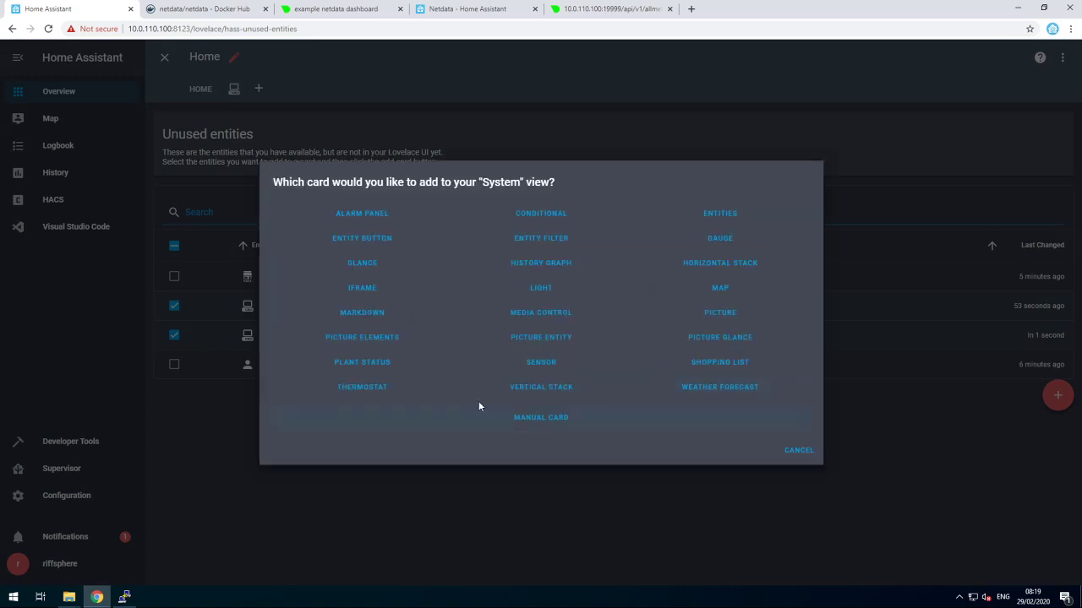
click(527, 263)
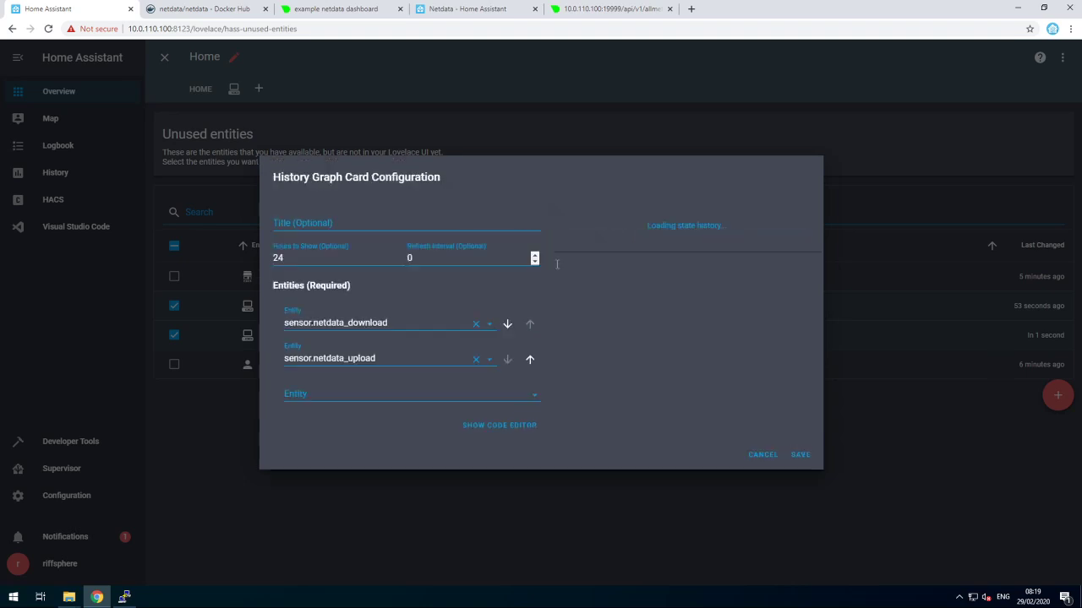
click(801, 456)
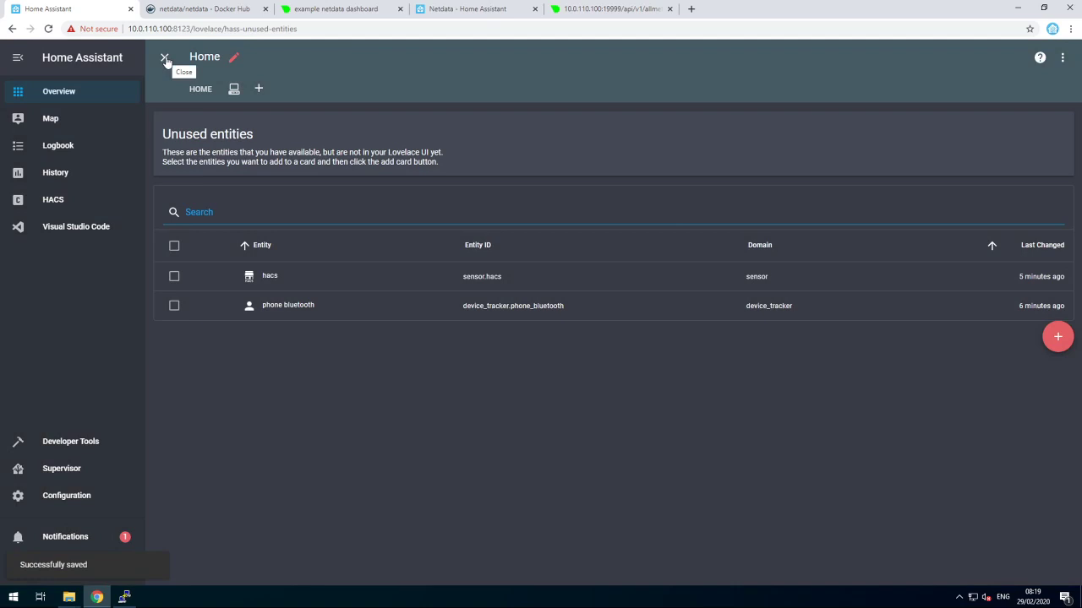
click(166, 61)
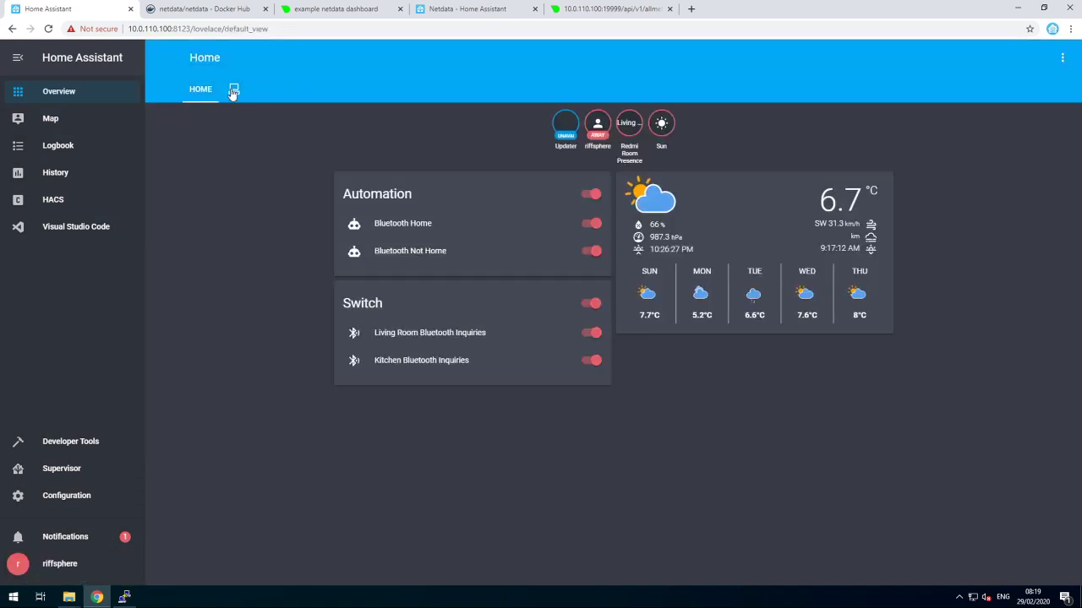
click(233, 90)
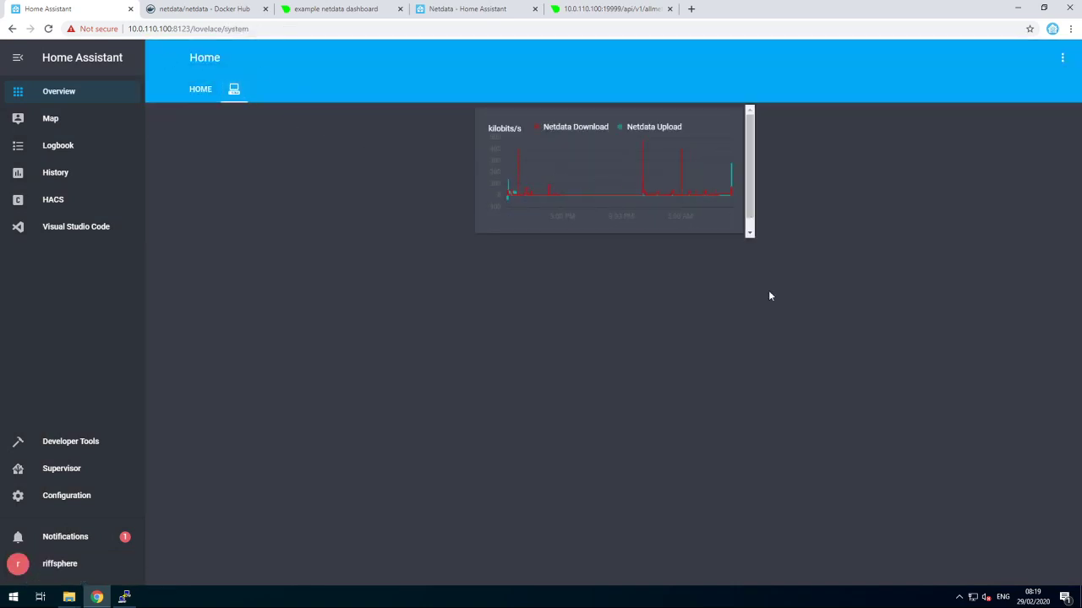